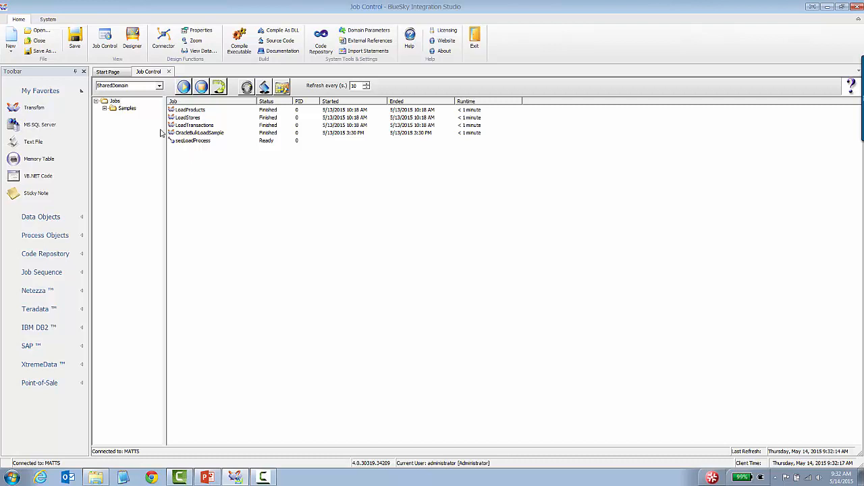
- Look through the jobs in SharedDomain, including LoadProducts, LoadStores, OracleBulkLoadSample and seqLoadProcess
{"action": "mouse_move", "coordinate": [166, 138]}
{"action": "left_mouse_down"}
{"action": "mouse_move", "coordinate": [160, 152]}
{"action": "mouse_move", "coordinate": [168, 151]}
{"action": "left_mouse_up"}
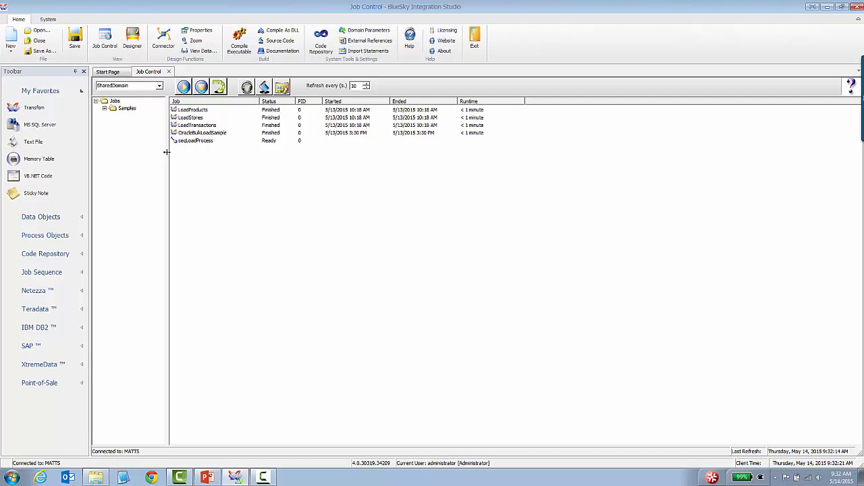
{"action": "left_click", "coordinate": [200, 112]}
{"action": "left_click", "coordinate": [201, 134]}
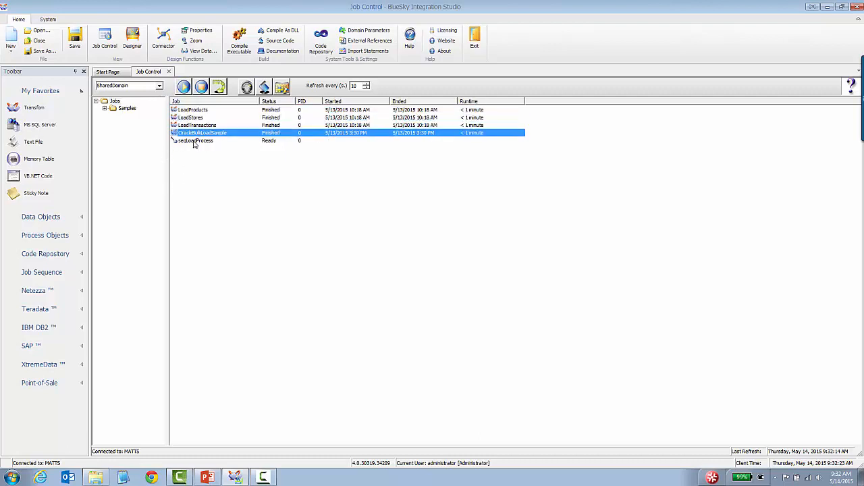
{"action": "left_click", "coordinate": [195, 143]}
{"action": "left_click", "coordinate": [196, 119]}
{"action": "key", "text": "Up"}
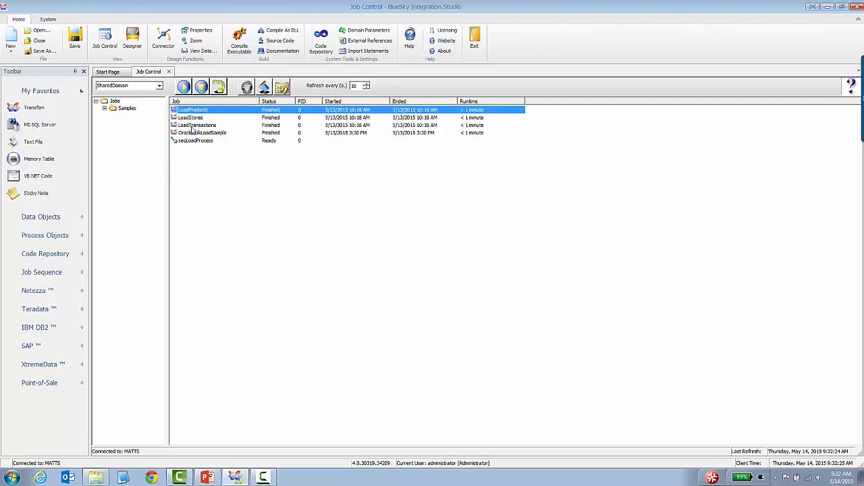
- Switch Job Control to the MySandBox domain and look through its dimcalendar, dimitem and dimretailer jobs
{"action": "left_click", "coordinate": [159, 85]}
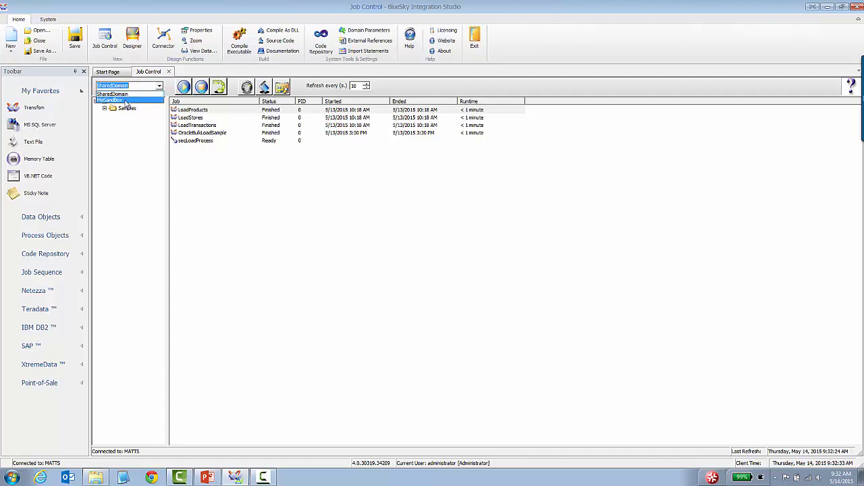
{"action": "left_click", "coordinate": [126, 101]}
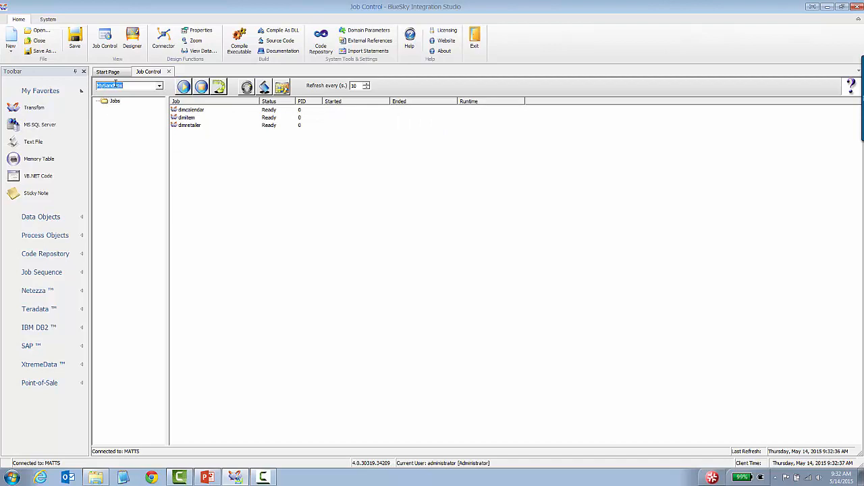
{"action": "left_click", "coordinate": [192, 111]}
{"action": "left_click", "coordinate": [189, 118]}
{"action": "left_click", "coordinate": [189, 126]}
{"action": "left_click", "coordinate": [196, 110]}
{"action": "left_click", "coordinate": [194, 119]}
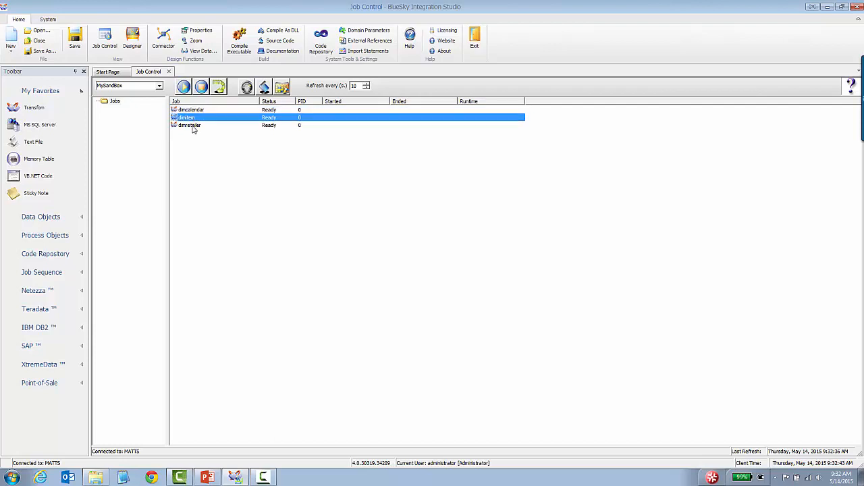
{"action": "left_click", "coordinate": [191, 126]}
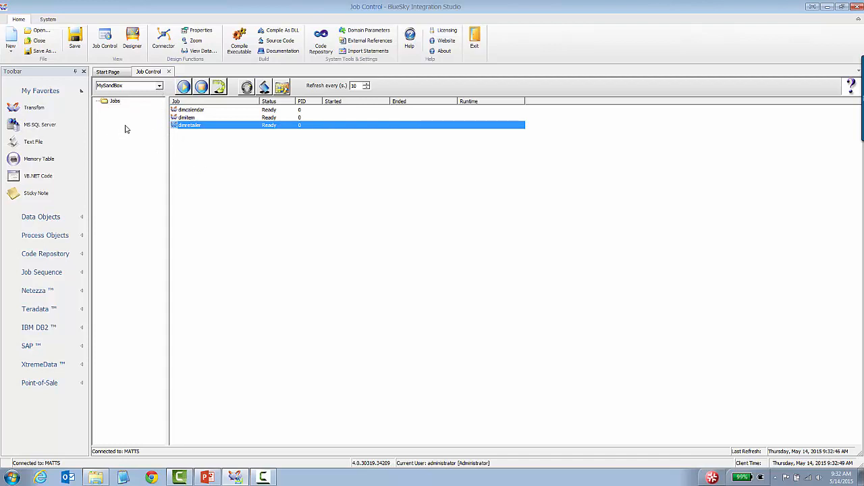
- Switch Job Control back to SharedDomain and close the Job Control page
{"action": "left_click", "coordinate": [160, 86]}
{"action": "left_click", "coordinate": [158, 94]}
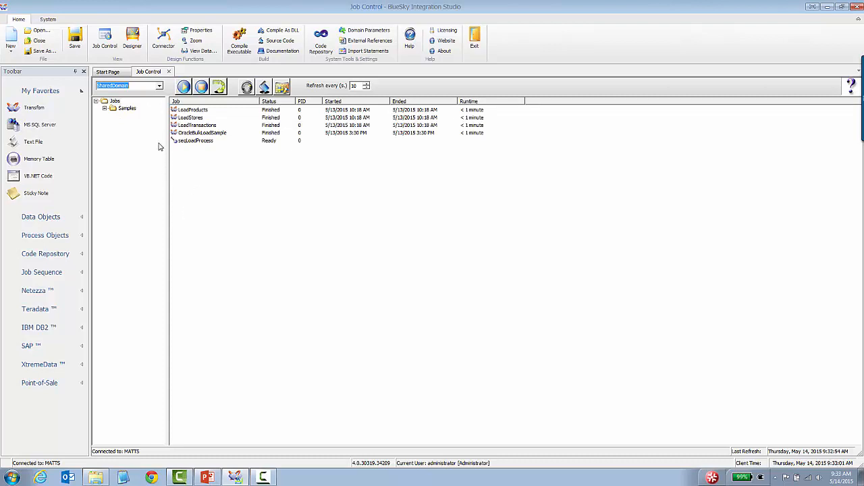
{"action": "left_click", "coordinate": [168, 72]}
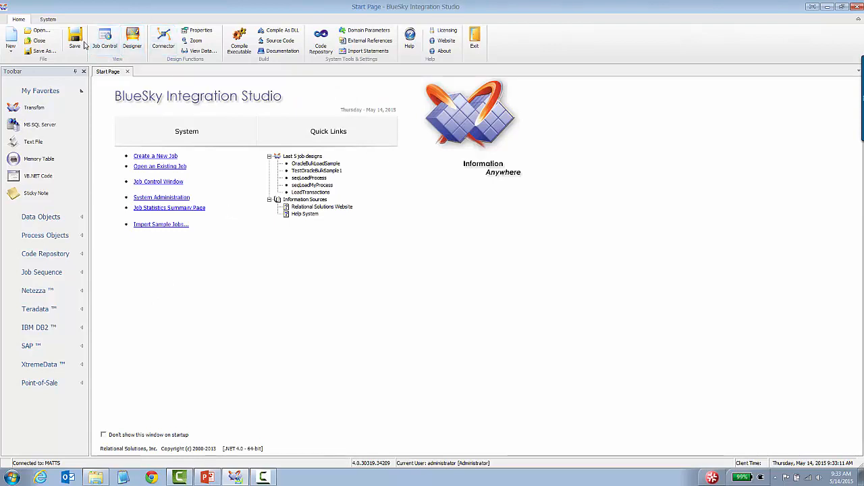
- Open the Application Domains settings in system administration and review the configurations of MySandBox and SharedDomain
{"action": "left_click", "coordinate": [48, 21]}
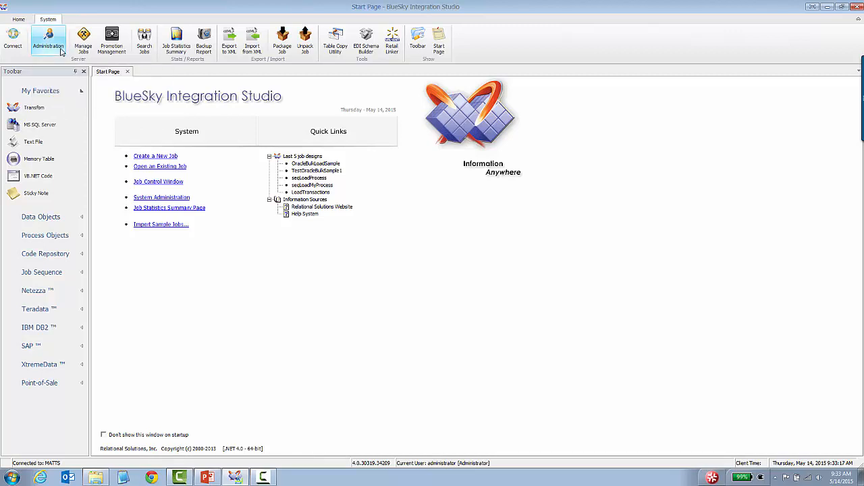
{"action": "left_click", "coordinate": [23, 21]}
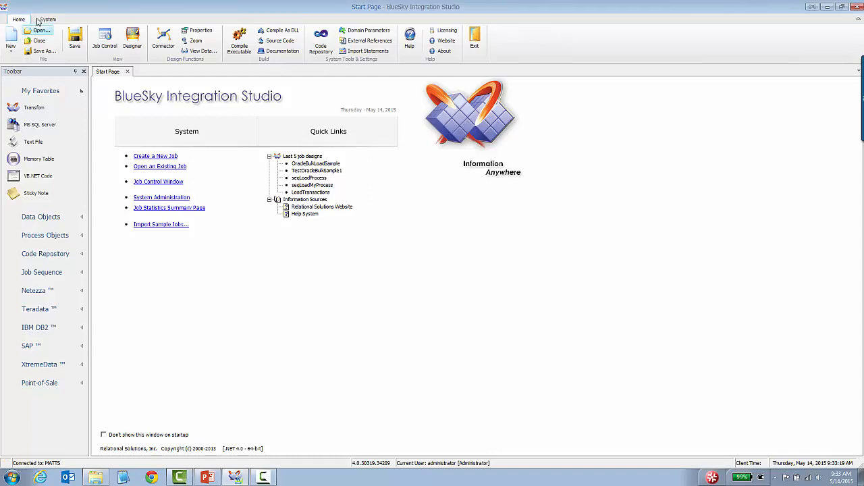
{"action": "left_click", "coordinate": [47, 19]}
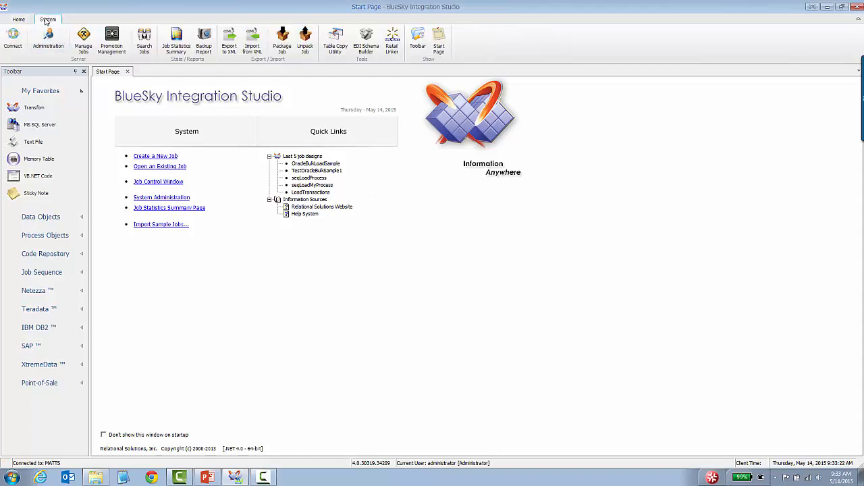
{"action": "left_click", "coordinate": [49, 39]}
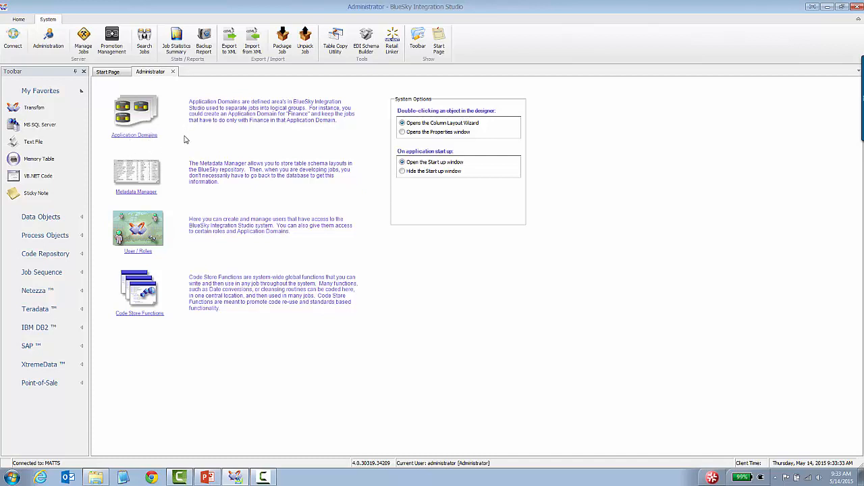
{"action": "left_click", "coordinate": [147, 136]}
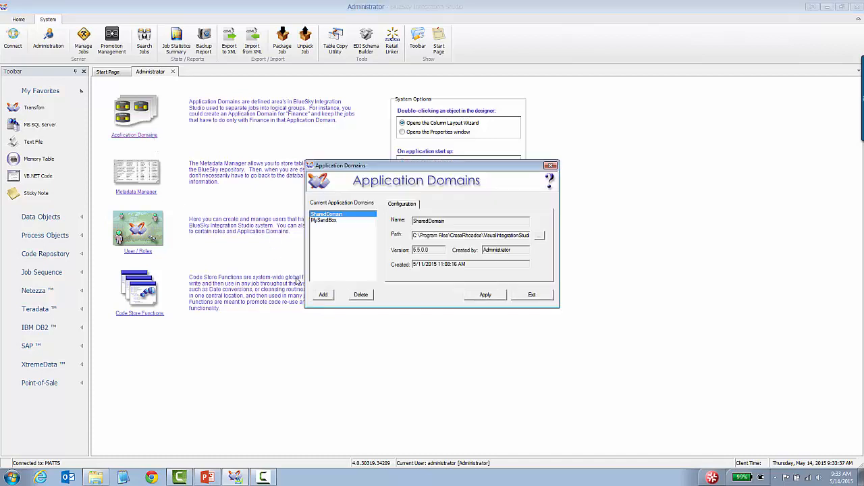
{"action": "left_click", "coordinate": [334, 220]}
{"action": "left_click", "coordinate": [337, 215]}
- Add an application domain named MySampleAppDomain with the default path, apply it and close the Application Domains dialog
{"action": "left_click", "coordinate": [324, 296]}
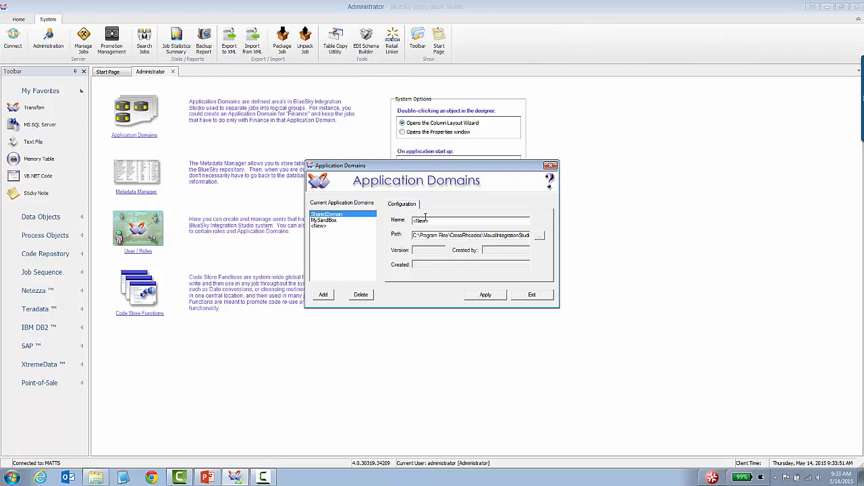
{"action": "type", "text": "My"}
{"action": "type", "text": "SampleAppDomain"}
{"action": "key", "text": "Tab"}
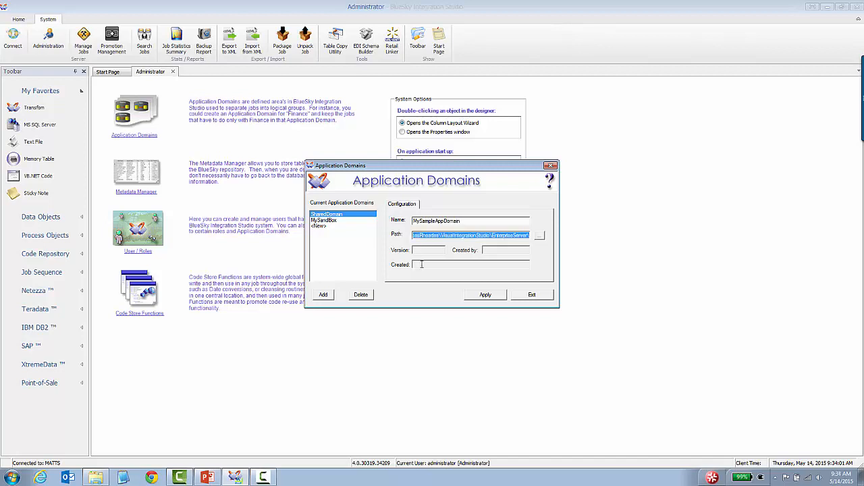
{"action": "left_click", "coordinate": [481, 296]}
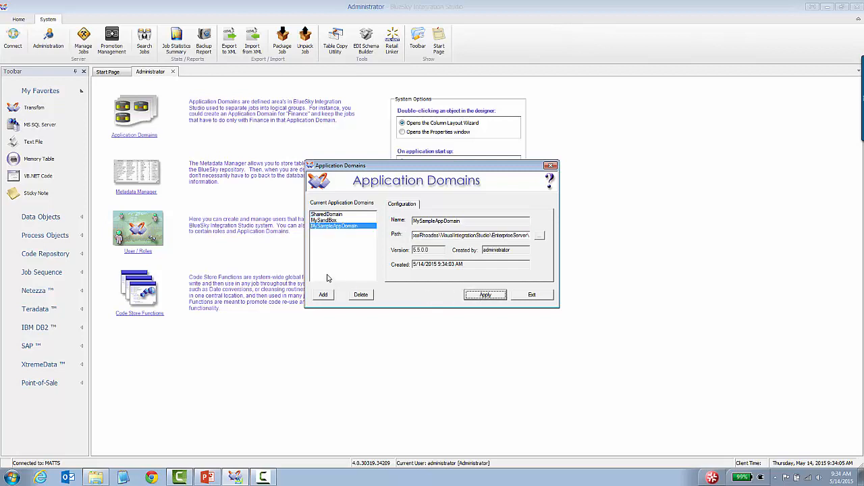
{"action": "left_click", "coordinate": [532, 295]}
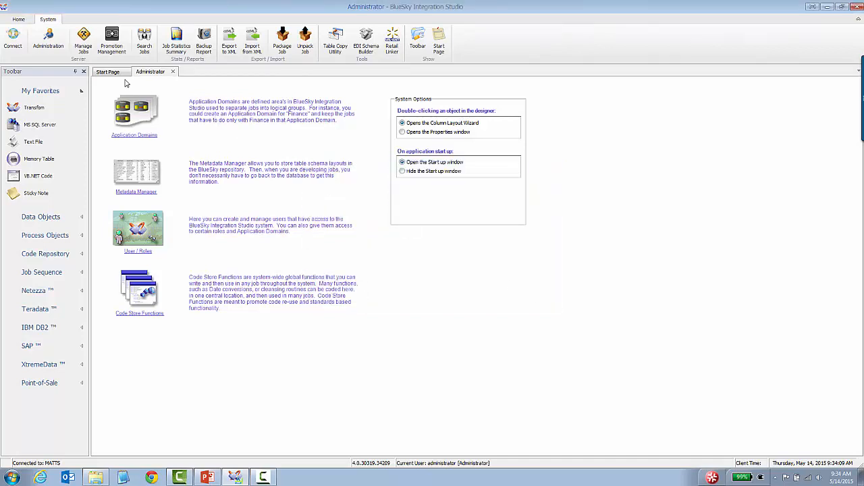
- Open Job Control and display the job list of the MySampleAppDomain domain
{"action": "left_click", "coordinate": [107, 71]}
{"action": "left_click", "coordinate": [19, 19]}
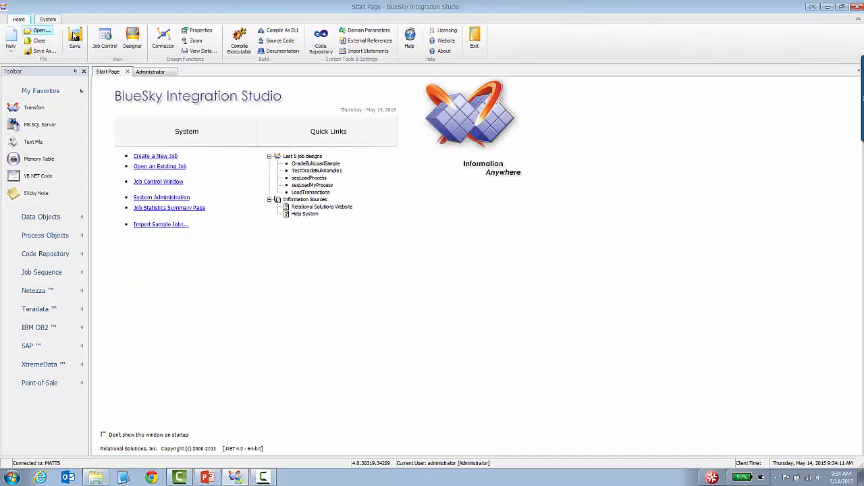
{"action": "left_click", "coordinate": [105, 39]}
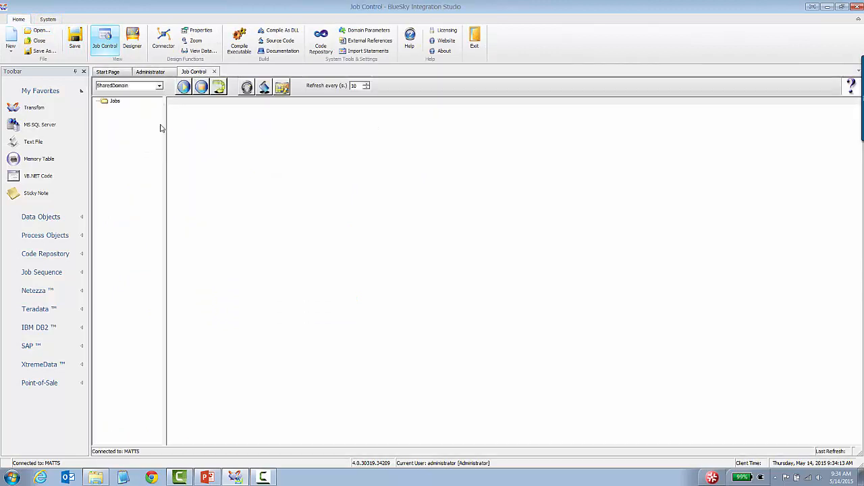
{"action": "left_click", "coordinate": [159, 86]}
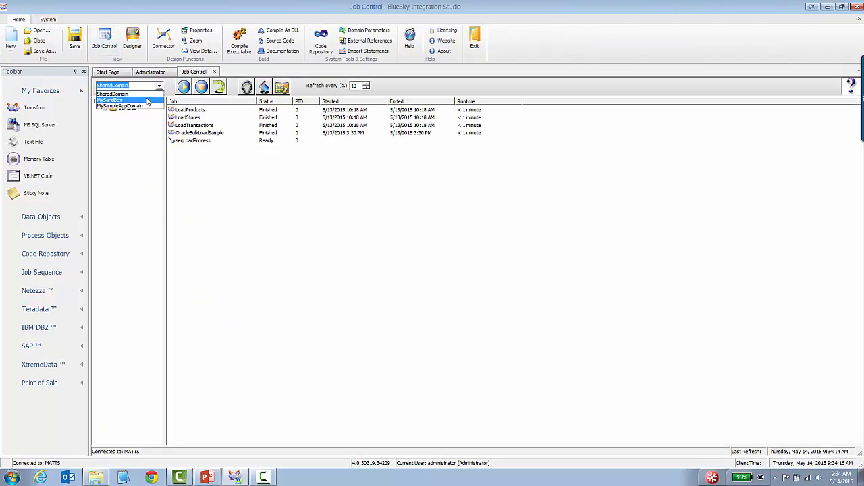
{"action": "left_click", "coordinate": [136, 106]}
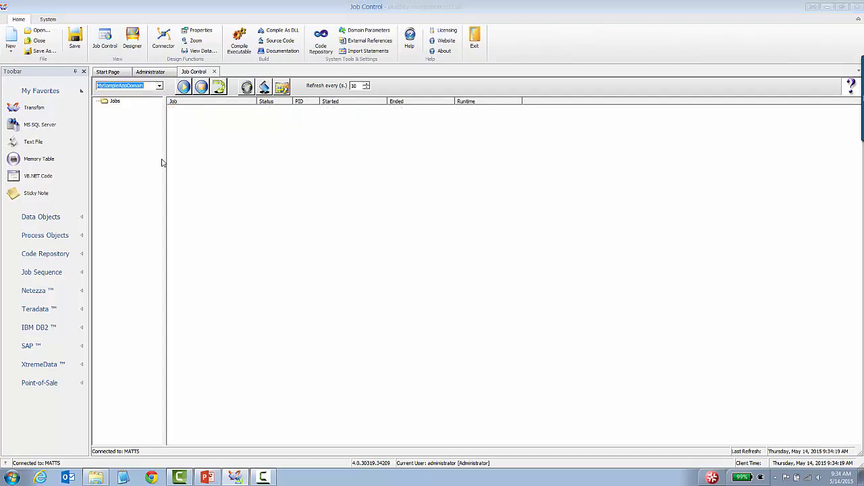
- Compare the job lists of SharedDomain and MySandBox, ending on MySampleAppDomain again
{"action": "left_click", "coordinate": [160, 85]}
{"action": "left_click", "coordinate": [146, 94]}
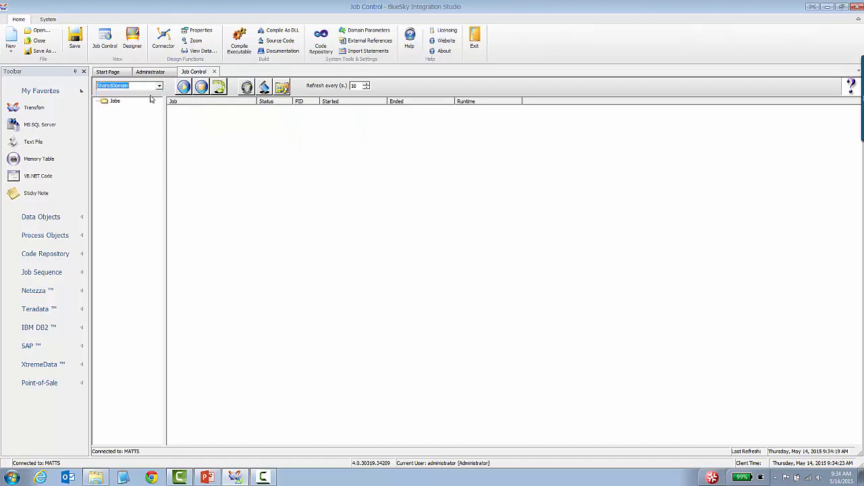
{"action": "left_click", "coordinate": [159, 86]}
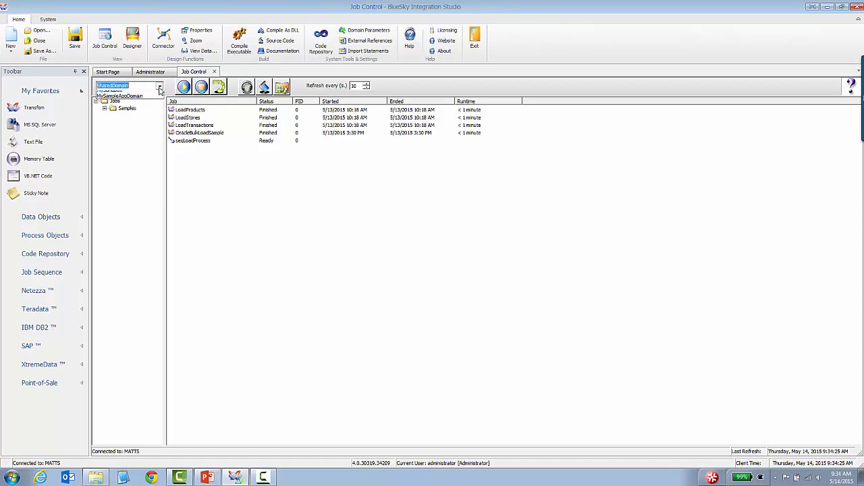
{"action": "left_click", "coordinate": [149, 101]}
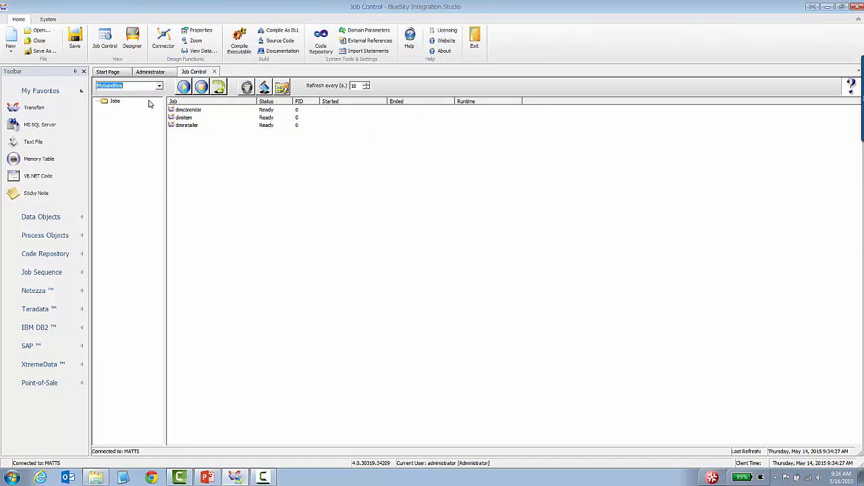
{"action": "left_click", "coordinate": [160, 86]}
{"action": "left_click", "coordinate": [154, 106]}
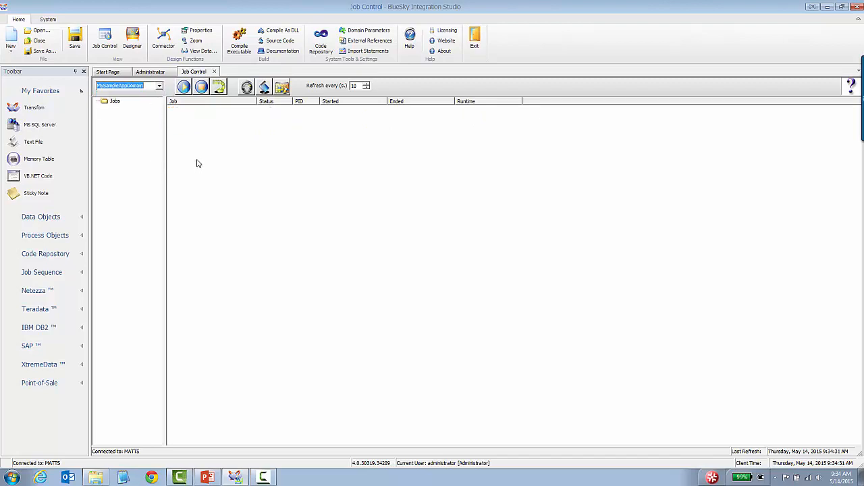
{"action": "left_click", "coordinate": [143, 73]}
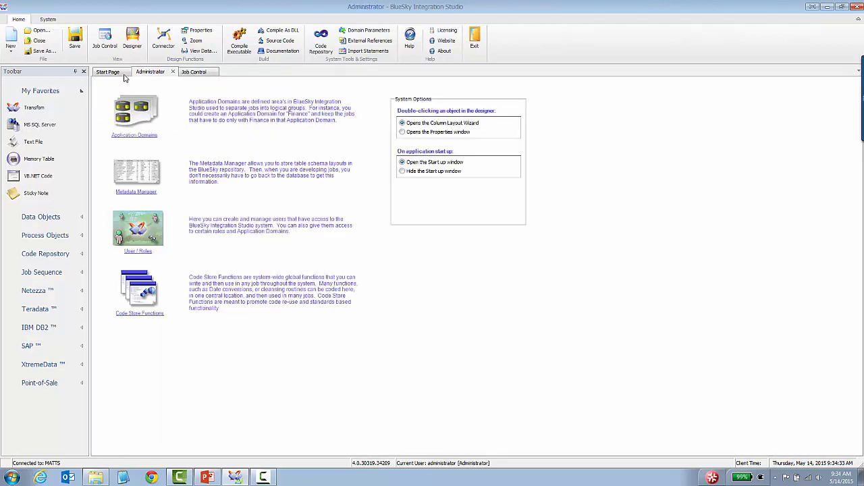
{"action": "left_click", "coordinate": [108, 72]}
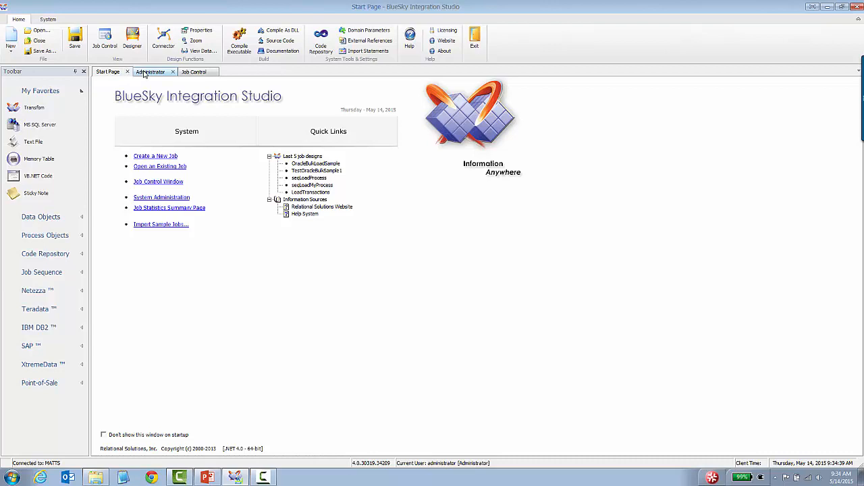
{"action": "left_click", "coordinate": [143, 72]}
{"action": "left_click", "coordinate": [108, 72]}
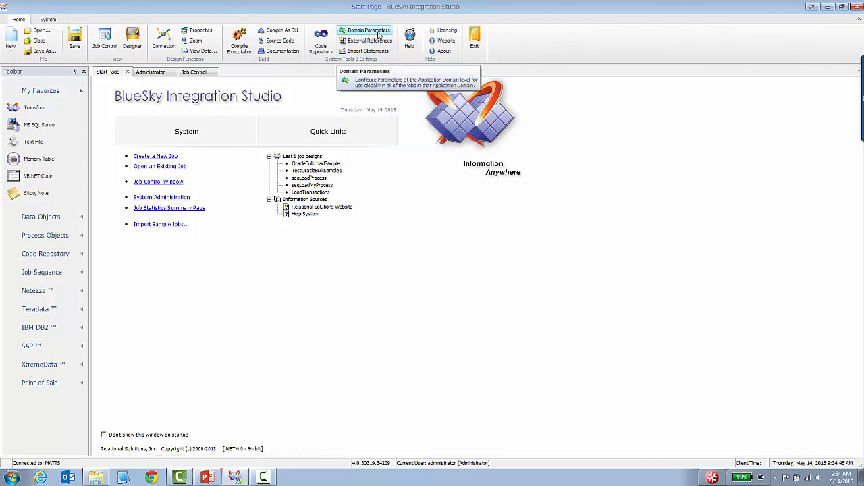
- View the application domain level parameters for SharedDomain and MySandBox, return to SharedDomain and close the parameters dialog
{"action": "left_click", "coordinate": [375, 33]}
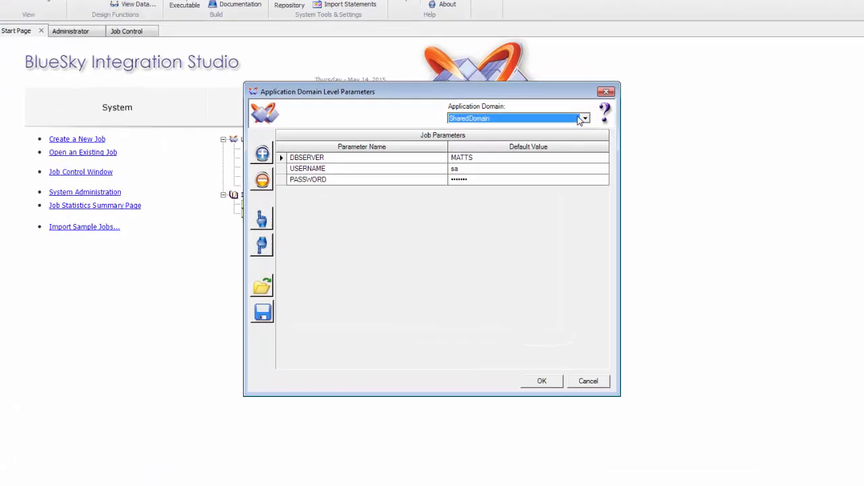
{"action": "left_click", "coordinate": [611, 102]}
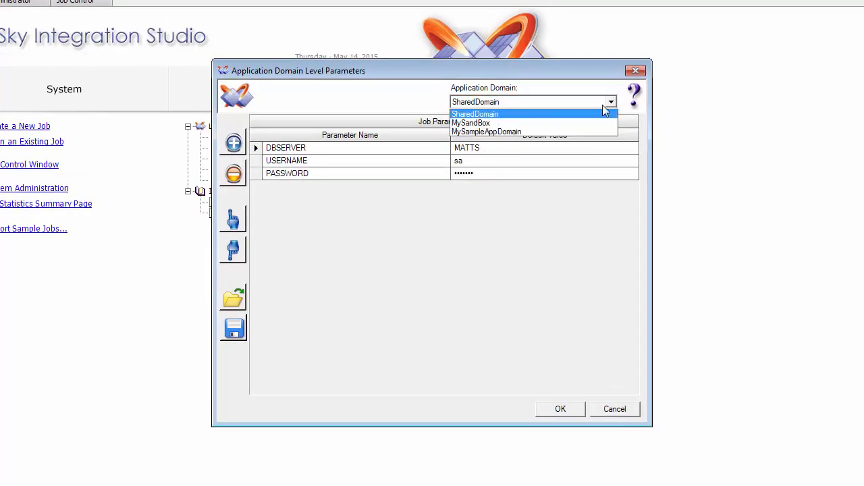
{"action": "left_click", "coordinate": [495, 123]}
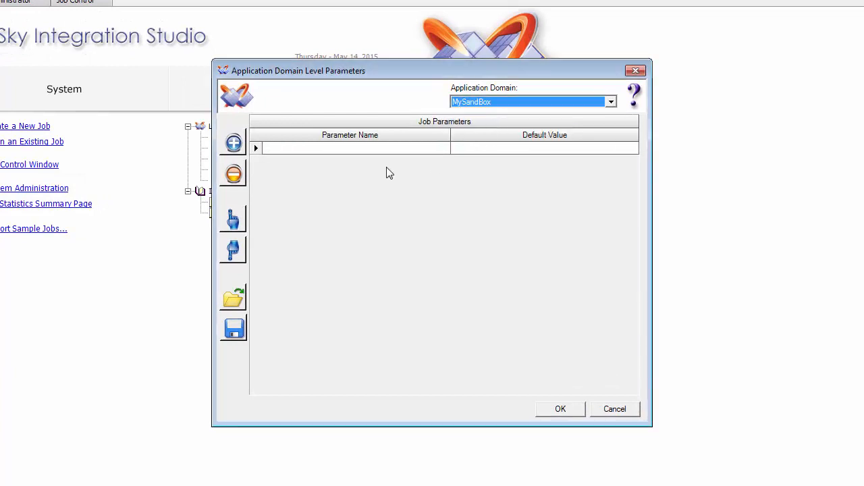
{"action": "left_click", "coordinate": [611, 103]}
{"action": "left_click", "coordinate": [559, 113]}
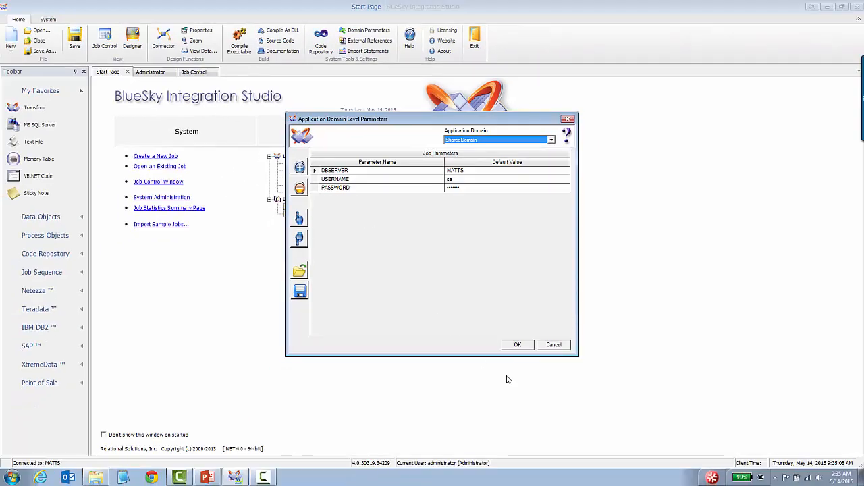
{"action": "left_click", "coordinate": [561, 409]}
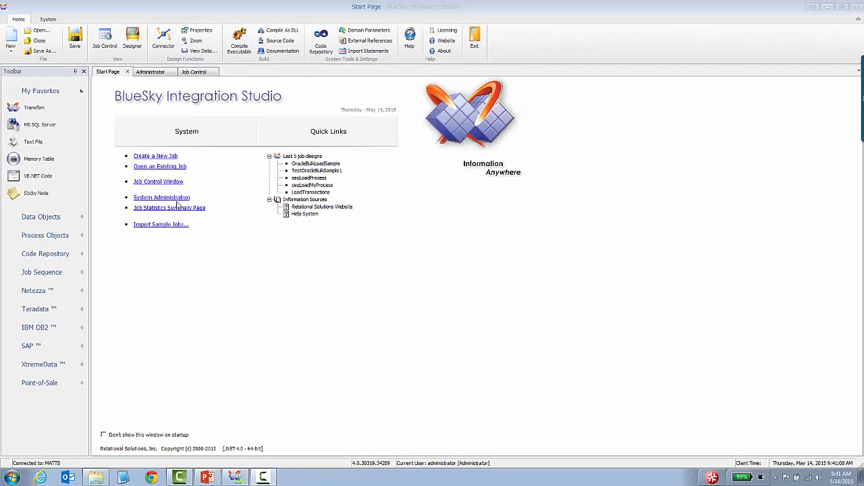
- Open the user and role maintenance from system administration and create a user named Dev, entering the account password
{"action": "left_click", "coordinate": [46, 21]}
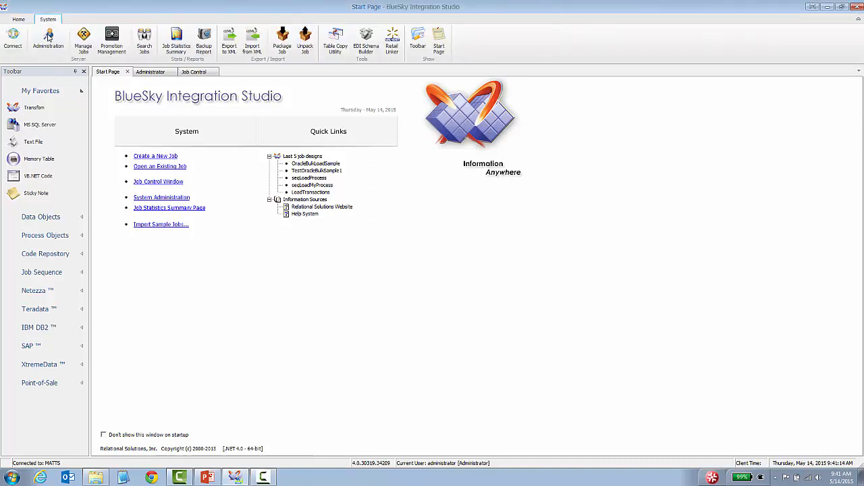
{"action": "left_click", "coordinate": [49, 40]}
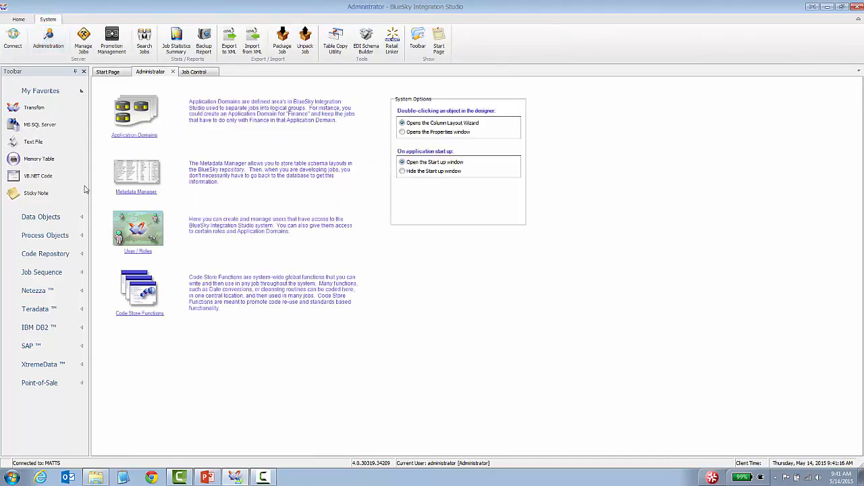
{"action": "left_click", "coordinate": [131, 253]}
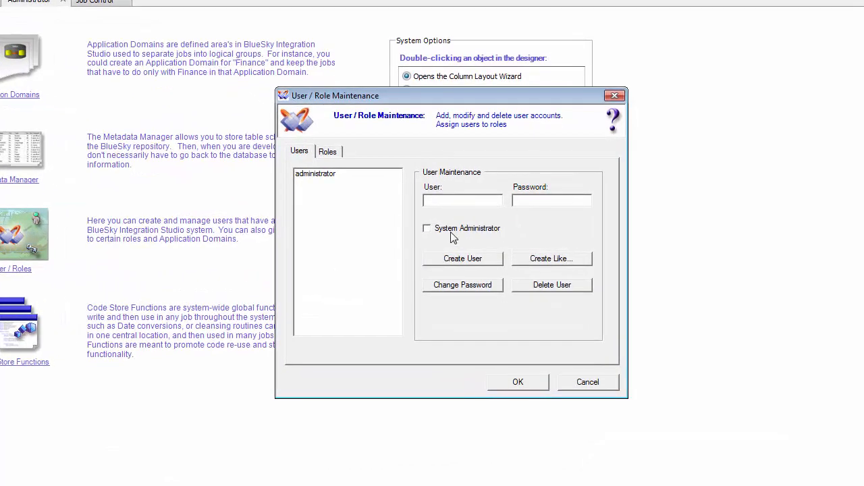
{"action": "left_click", "coordinate": [451, 261]}
{"action": "left_click", "coordinate": [500, 295]}
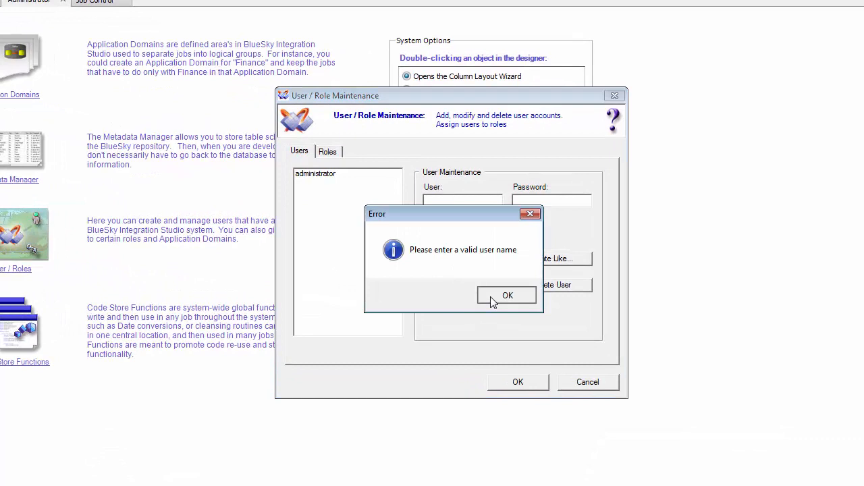
{"action": "left_click", "coordinate": [455, 203]}
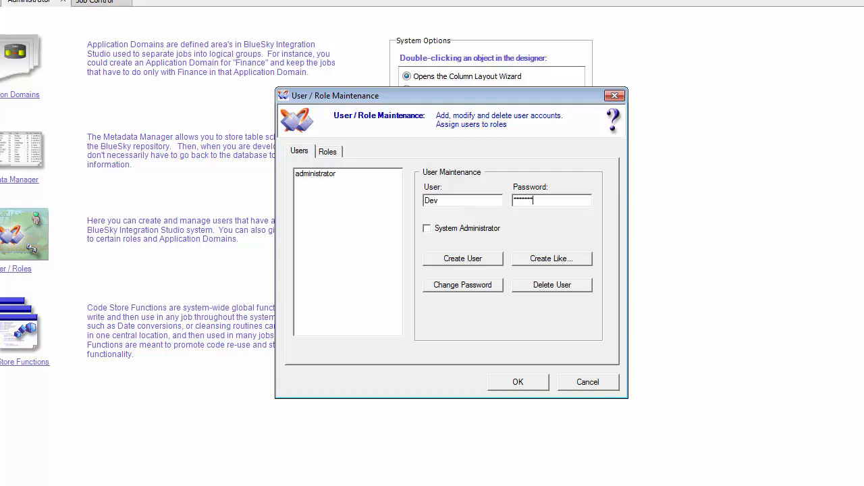
{"action": "left_click", "coordinate": [467, 259]}
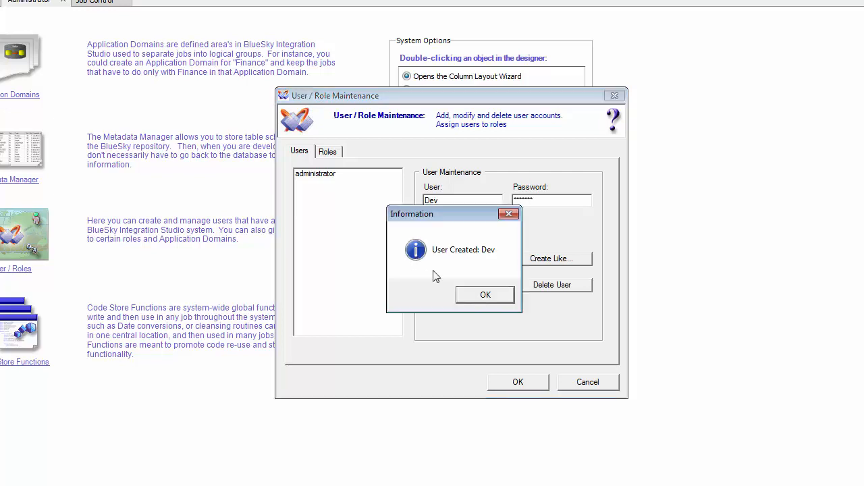
{"action": "left_click", "coordinate": [484, 295]}
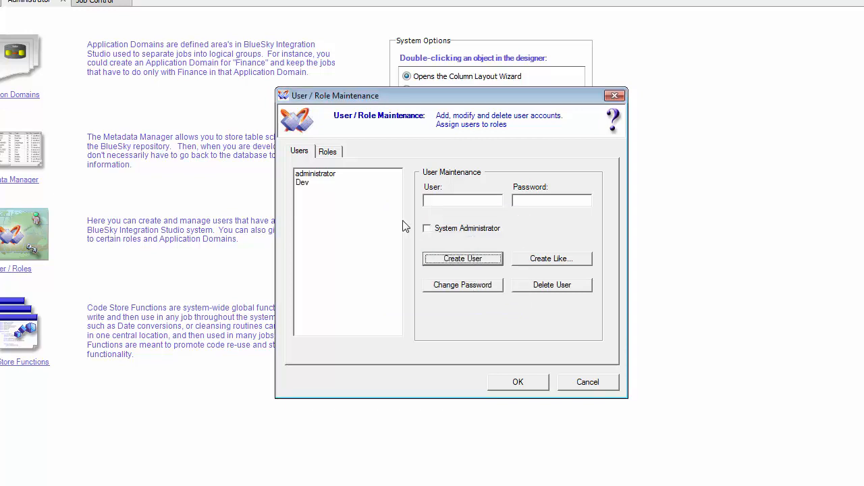
- Assign the user Dev to the Design and JobControl roles in the MySandBox application domain
{"action": "left_click", "coordinate": [329, 152]}
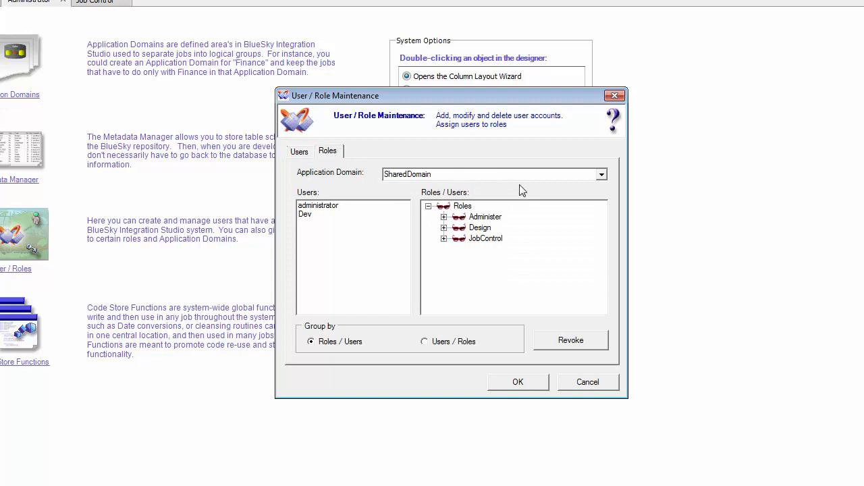
{"action": "left_click", "coordinate": [601, 175]}
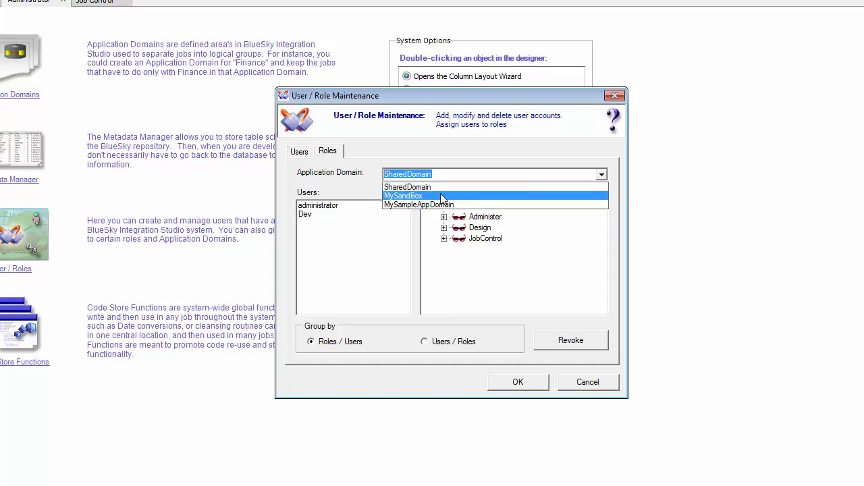
{"action": "left_click", "coordinate": [404, 196]}
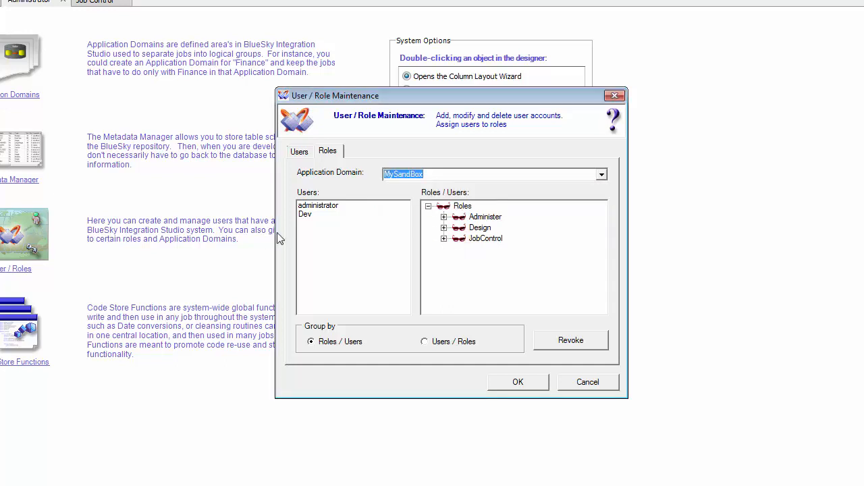
{"action": "left_click", "coordinate": [444, 228]}
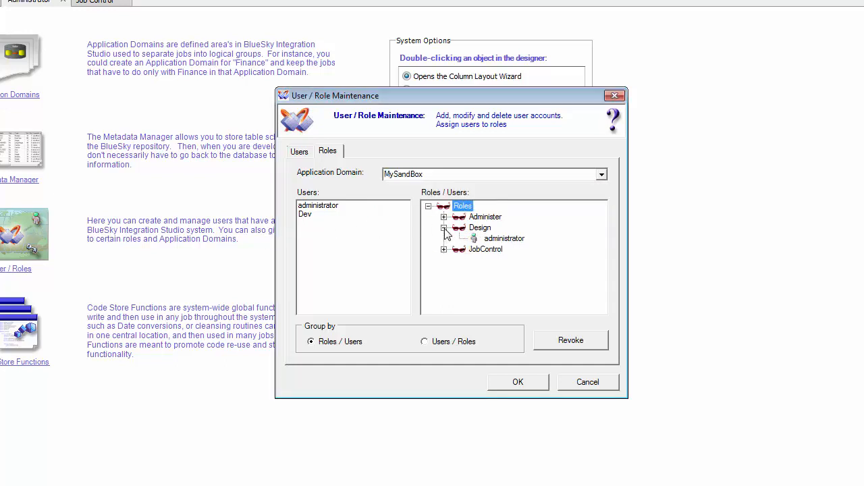
{"action": "left_click_drag", "start_coordinate": [308, 214], "coordinate": [480, 233]}
{"action": "left_click", "coordinate": [444, 260]}
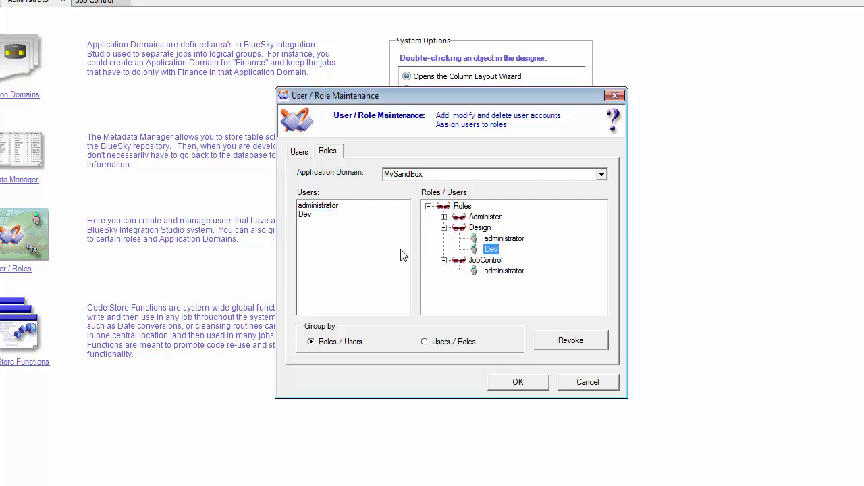
{"action": "left_click_drag", "start_coordinate": [303, 214], "coordinate": [491, 267]}
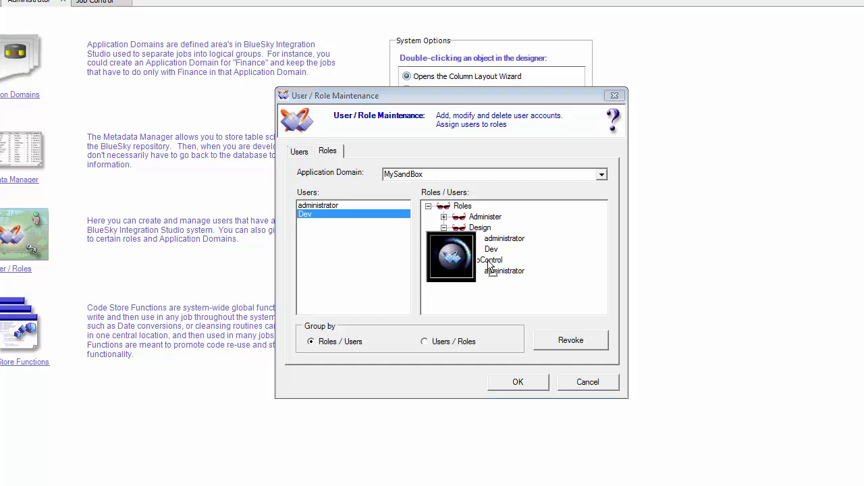
{"action": "left_click", "coordinate": [444, 228]}
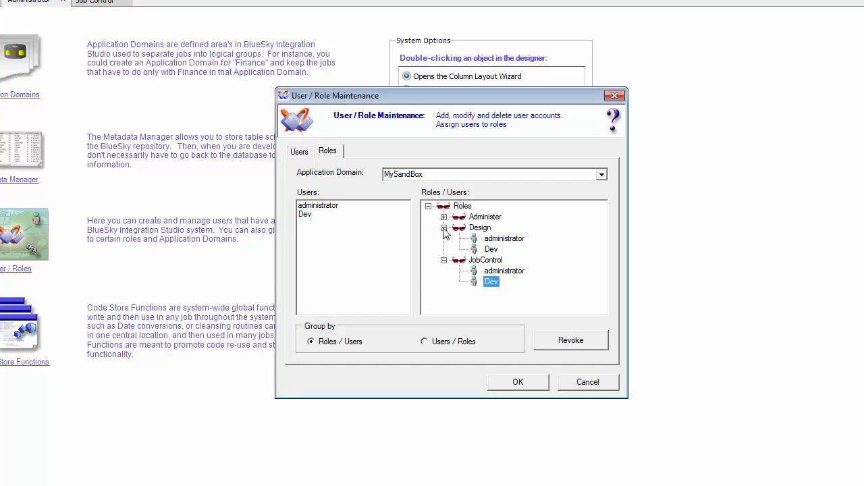
- Examine which users hold the Design and JobControl roles in SharedDomain, switch to MySampleAppDomain and close the maintenance dialog
{"action": "left_click", "coordinate": [605, 176]}
{"action": "left_click", "coordinate": [605, 177]}
{"action": "left_click", "coordinate": [550, 189]}
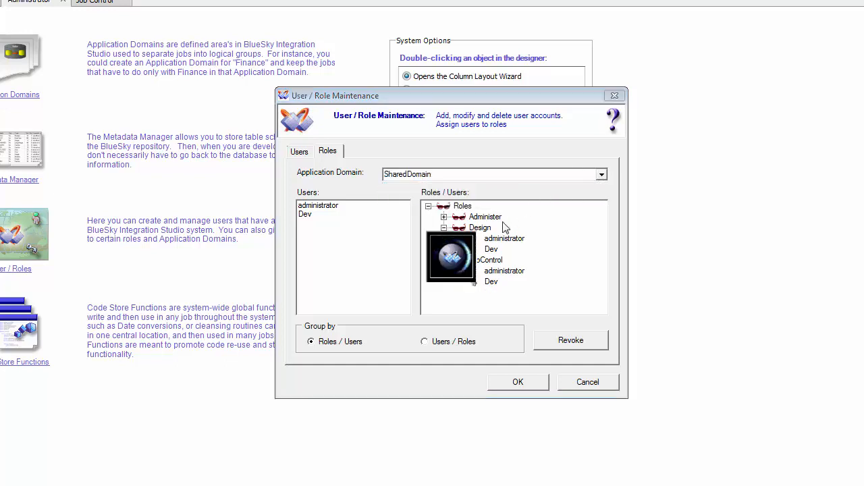
{"action": "left_click", "coordinate": [444, 227]}
{"action": "left_click", "coordinate": [444, 249]}
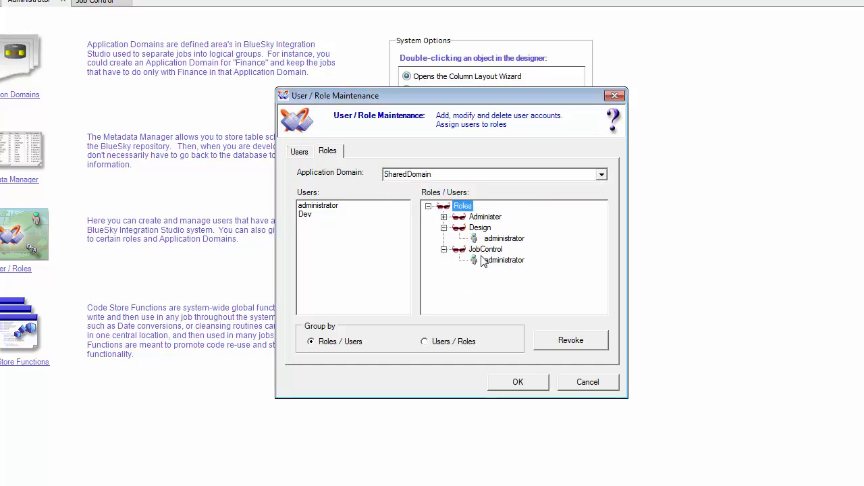
{"action": "left_click", "coordinate": [601, 177]}
{"action": "left_click", "coordinate": [544, 205]}
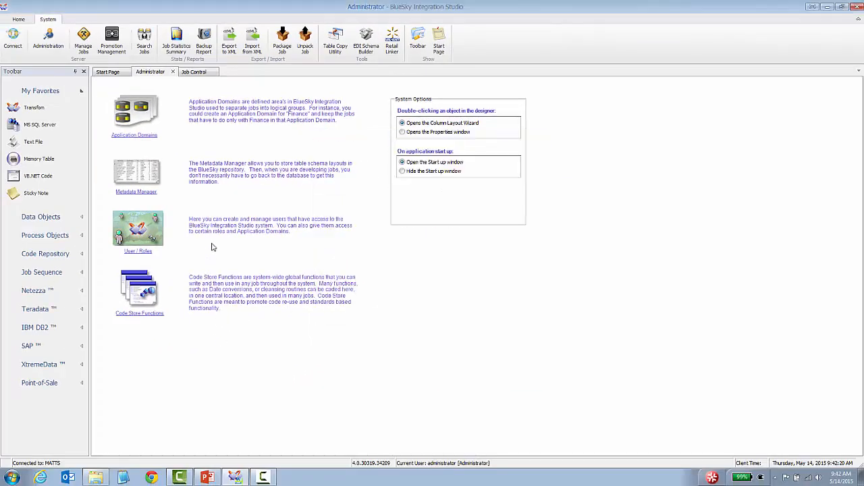
- Return to Job Control and display the job list of the SharedDomain domain
{"action": "left_click", "coordinate": [107, 71]}
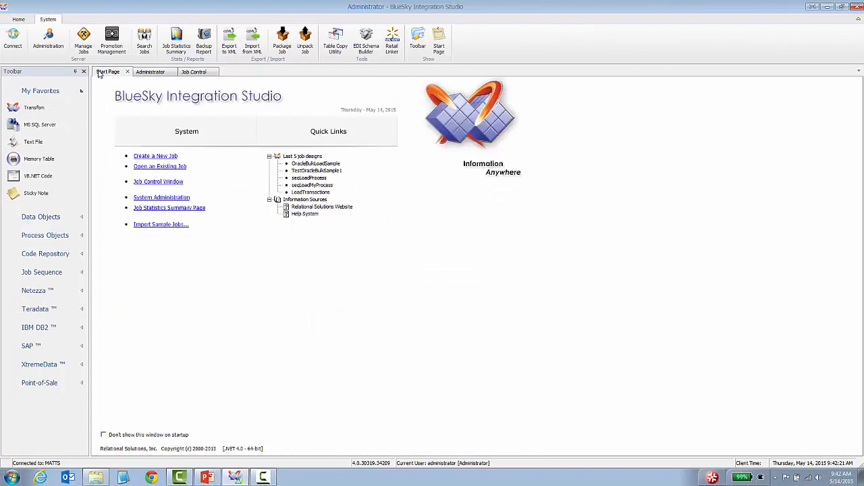
{"action": "left_click", "coordinate": [15, 19]}
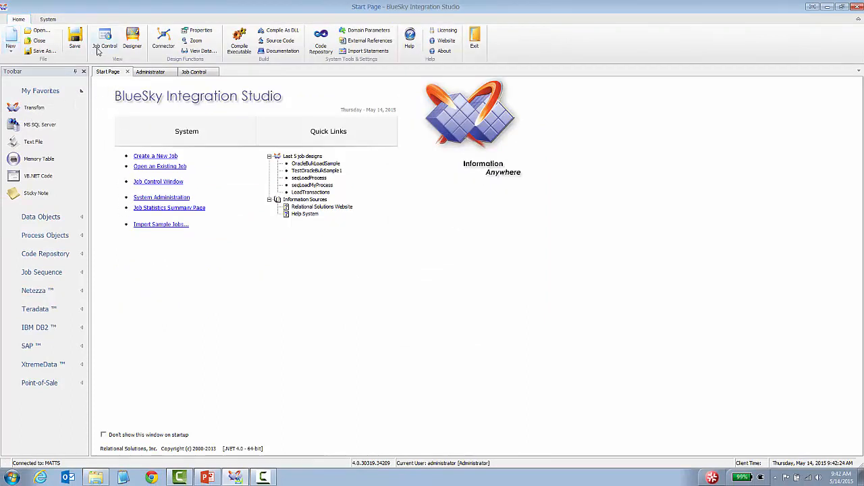
{"action": "left_click", "coordinate": [206, 74]}
{"action": "left_click", "coordinate": [160, 86]}
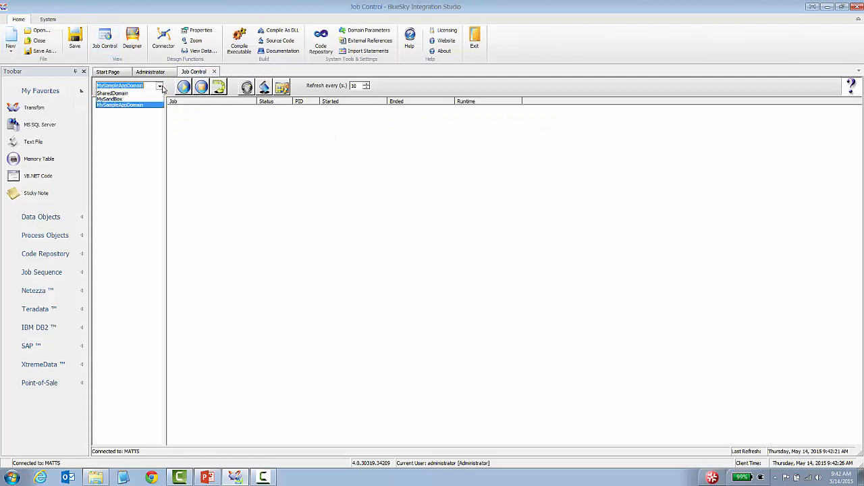
{"action": "left_click", "coordinate": [154, 93]}
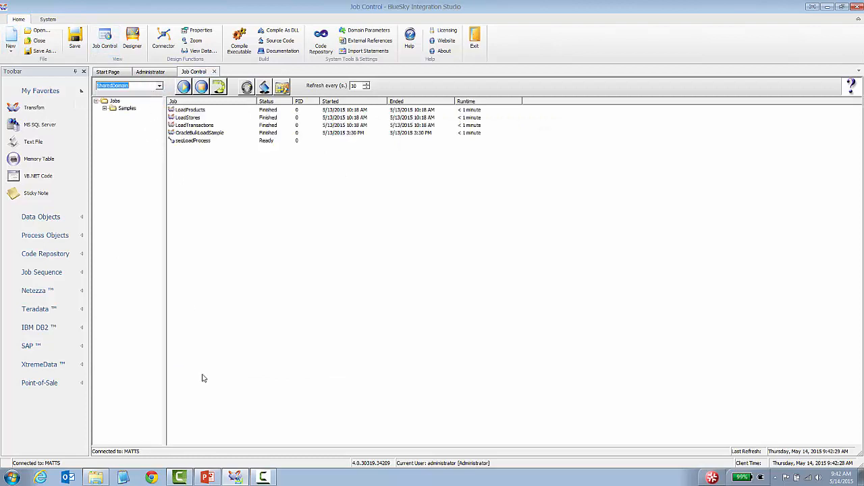
- Switch to PowerPoint and show the first slide, with the Finance, Point of Sale and ERP Migration application domains
{"action": "left_click", "coordinate": [200, 478]}
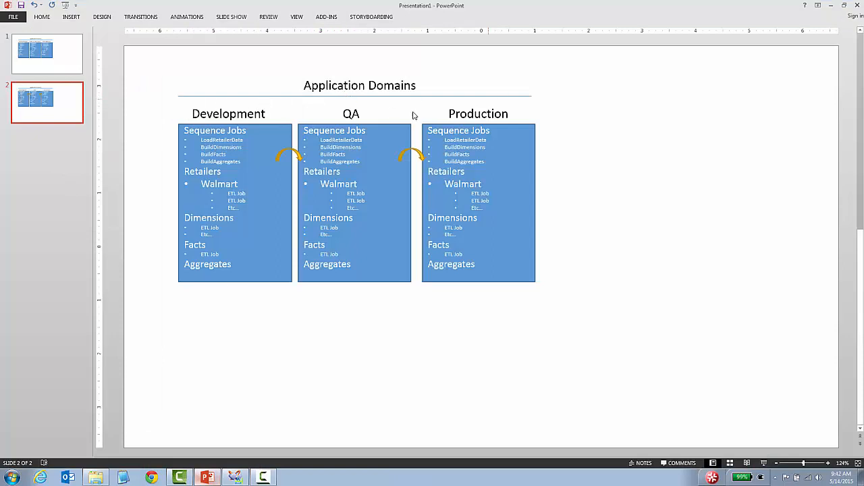
{"action": "left_click", "coordinate": [71, 61]}
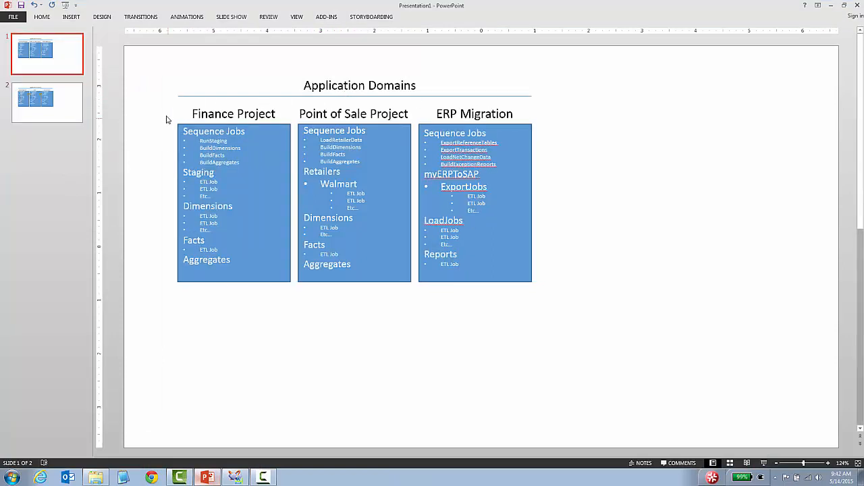